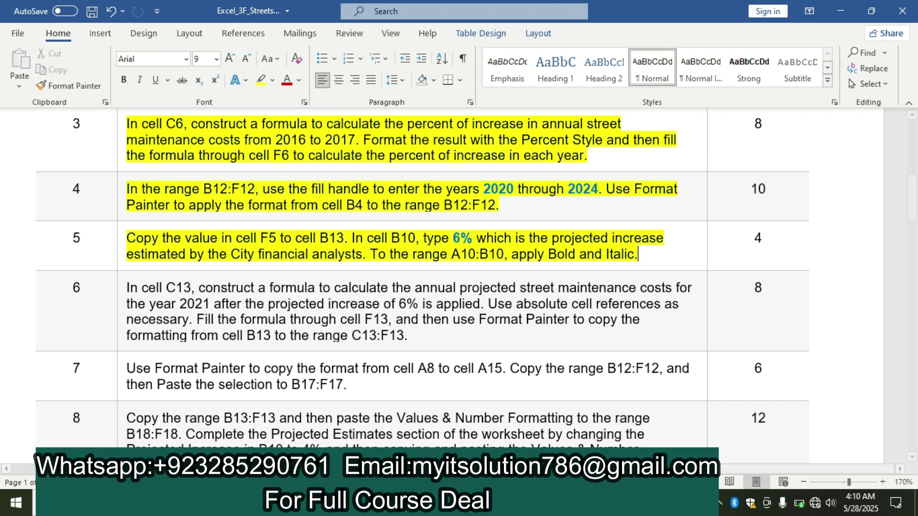
- Switch to the streets workbook in Excel and copy the 2020 annual street cost from cell F5 to cell B13
key("alt+Tab")
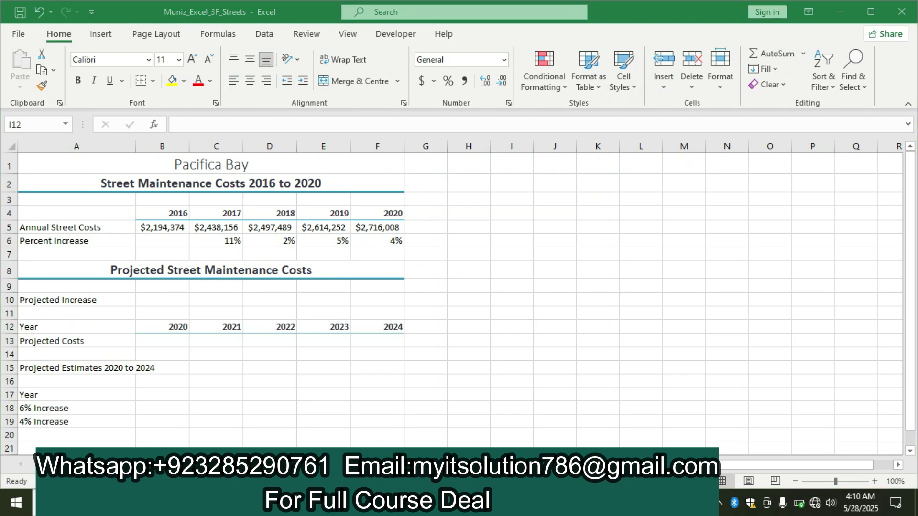
key("alt+Tab")
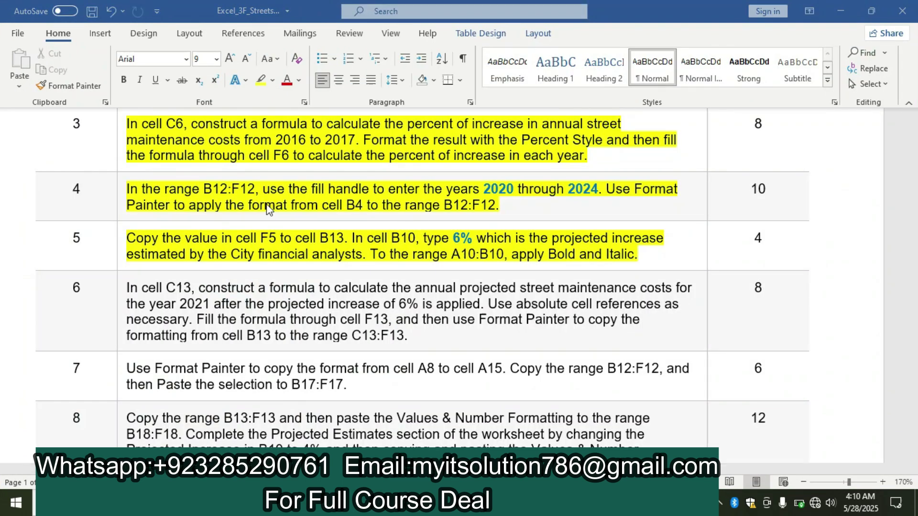
right_click(507, 502)
left_click(507, 503)
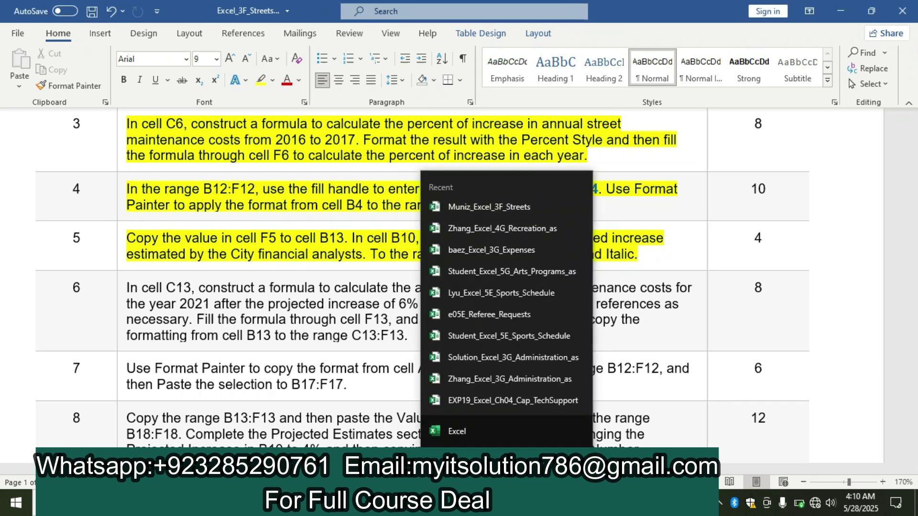
left_click(507, 503)
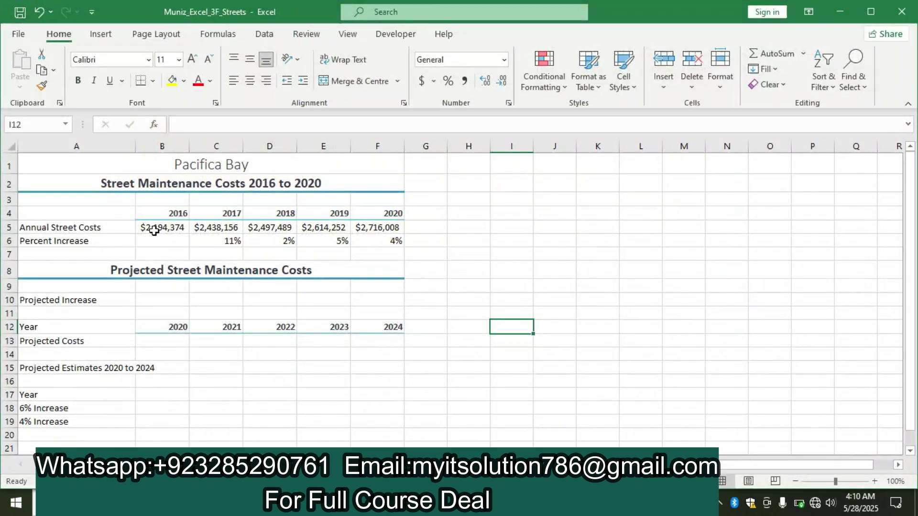
left_click(373, 228)
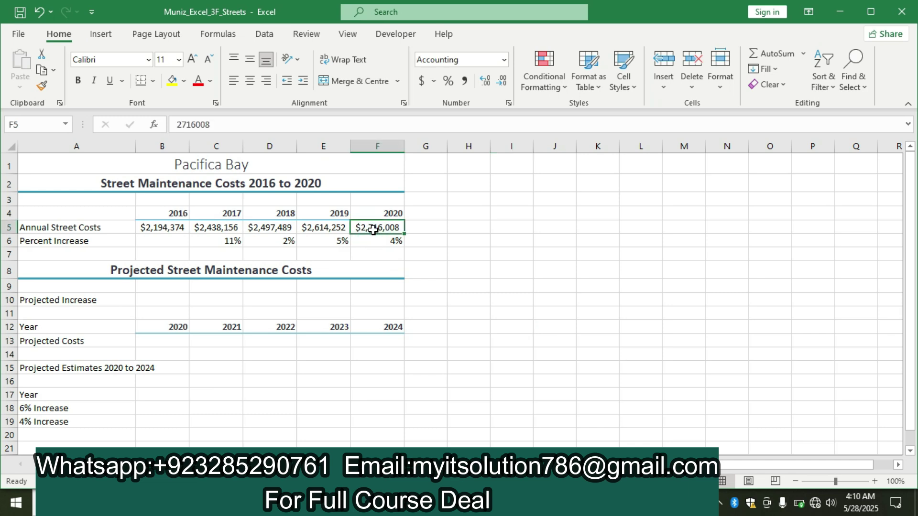
key("ctrl+c")
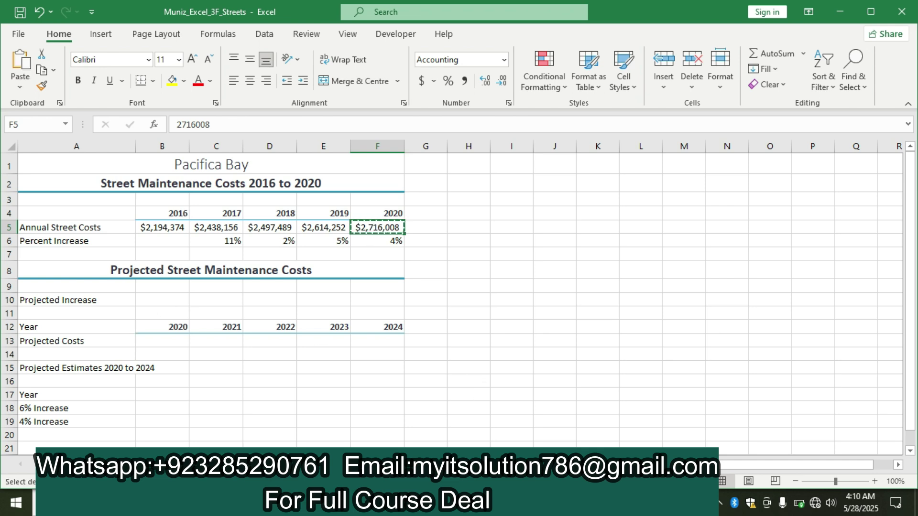
key("alt+Tab")
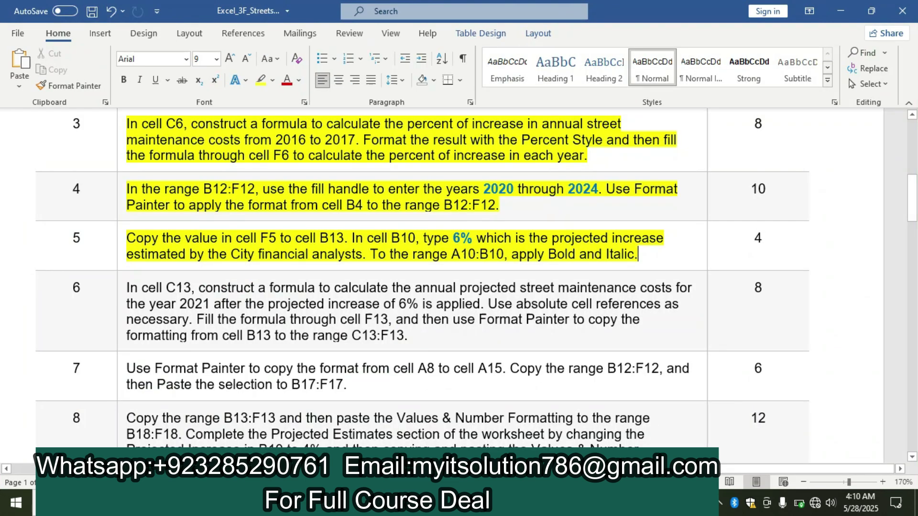
key("alt+Tab")
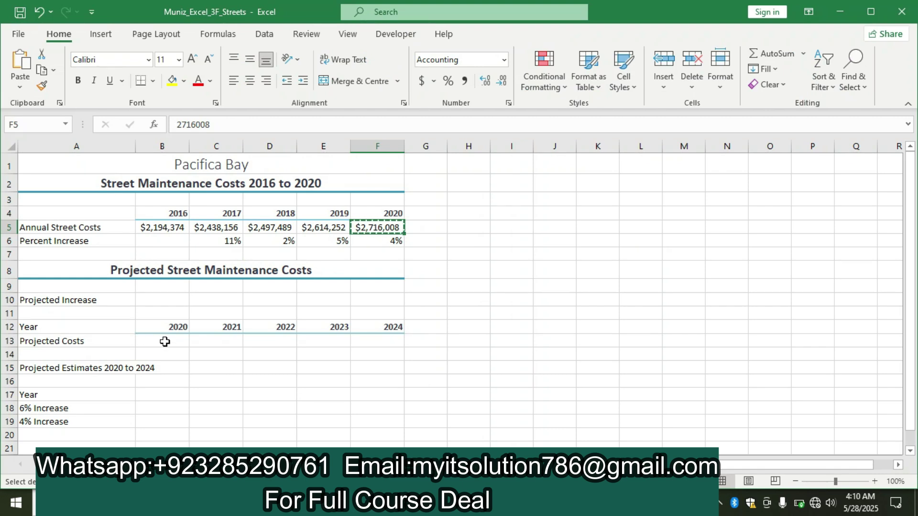
left_click(162, 342)
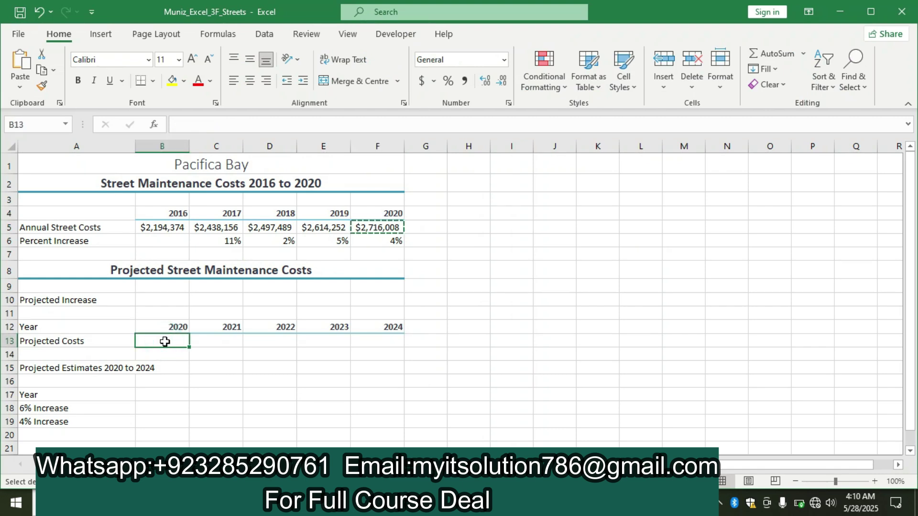
key("ctrl+v")
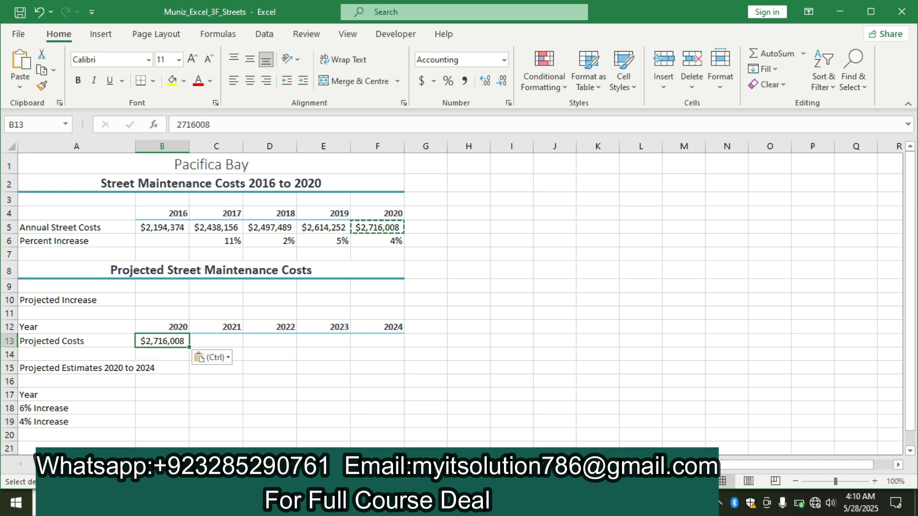
- Check the Word instructions, return to Excel and enter 6% as the projected increase in cell B10
key("alt+Tab")
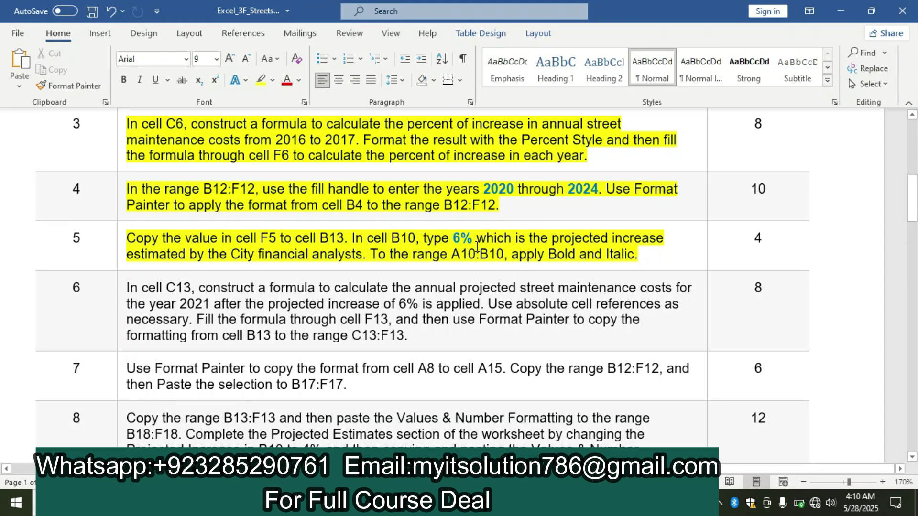
left_click(464, 503)
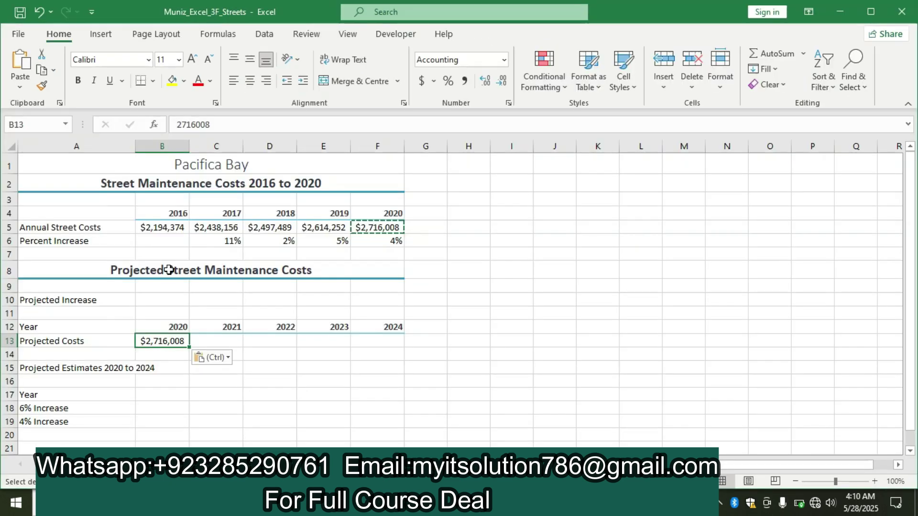
left_click(164, 299)
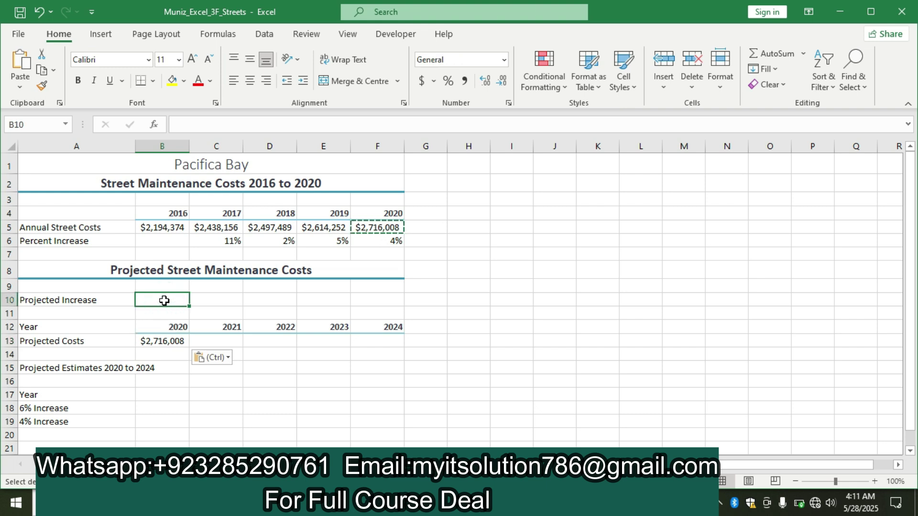
double_click(165, 300)
type("6%")
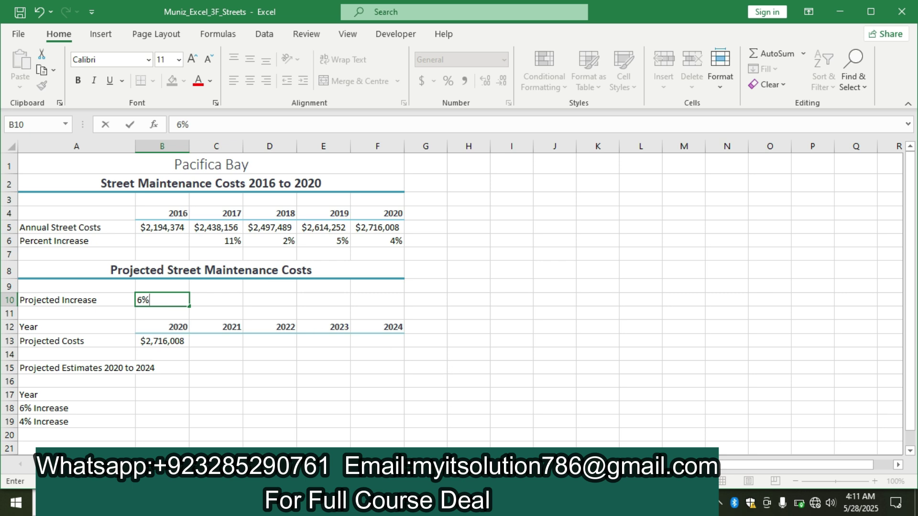
- Check the instructions again, and apply Bold and Italic to the range A10:B10 in Excel
key("alt+Tab")
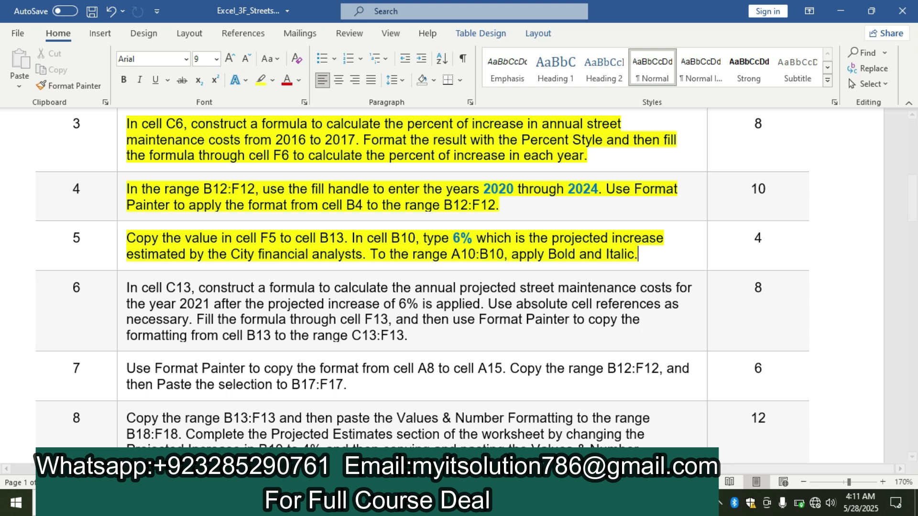
key("alt+Tab")
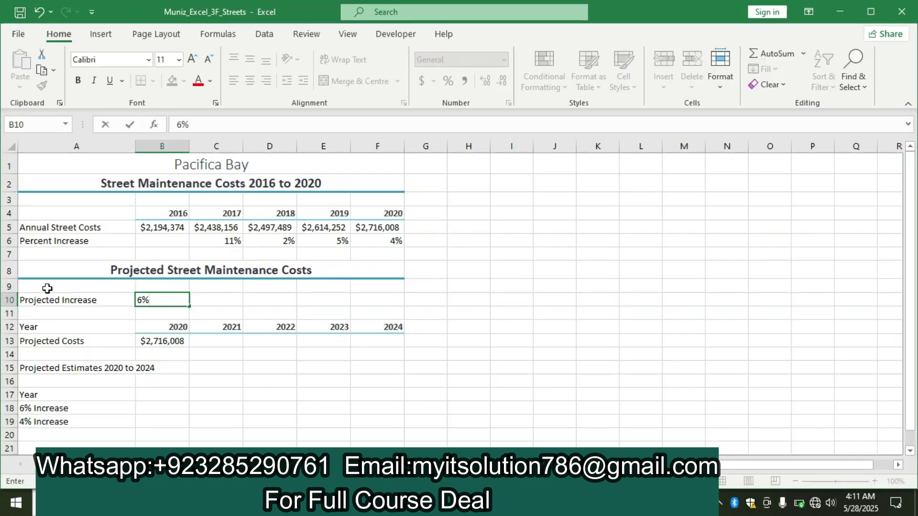
left_click_drag(31, 301, 159, 301)
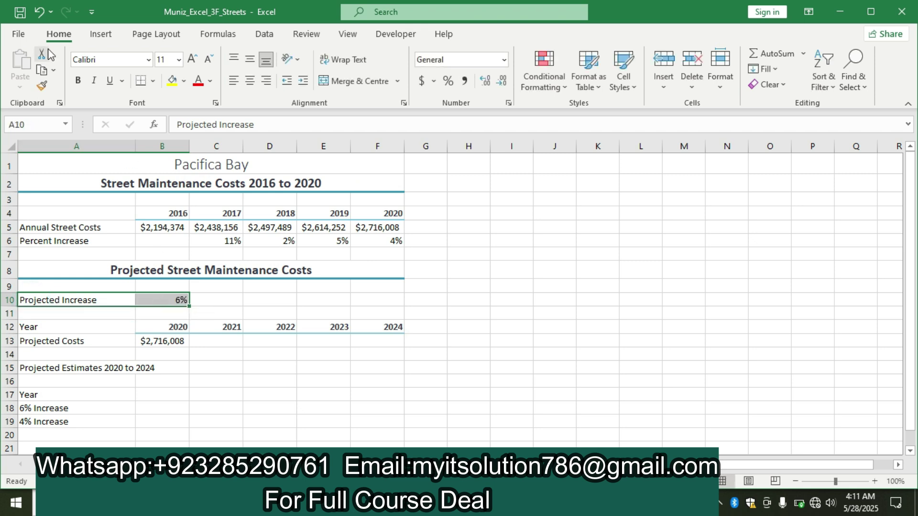
left_click(78, 81)
left_click(95, 81)
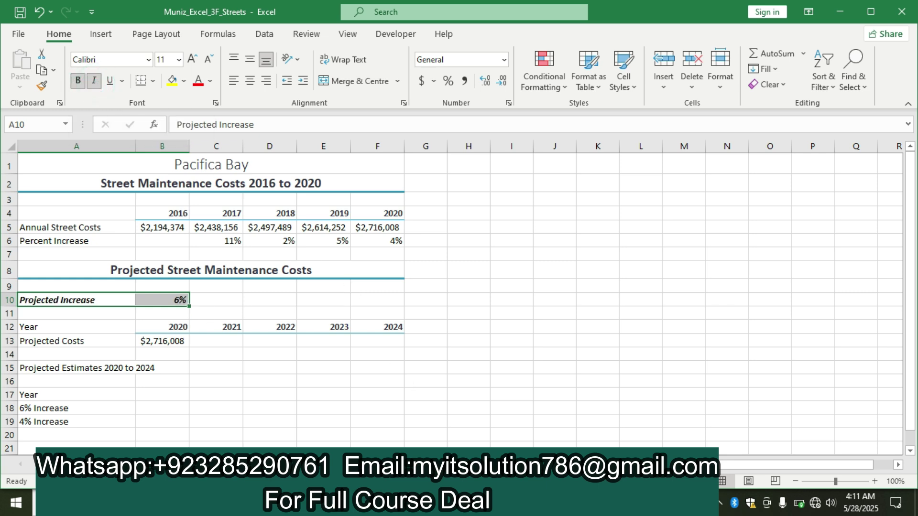
- Switch to the Word instructions and highlight the text of step 6 in yellow
left_click(407, 503)
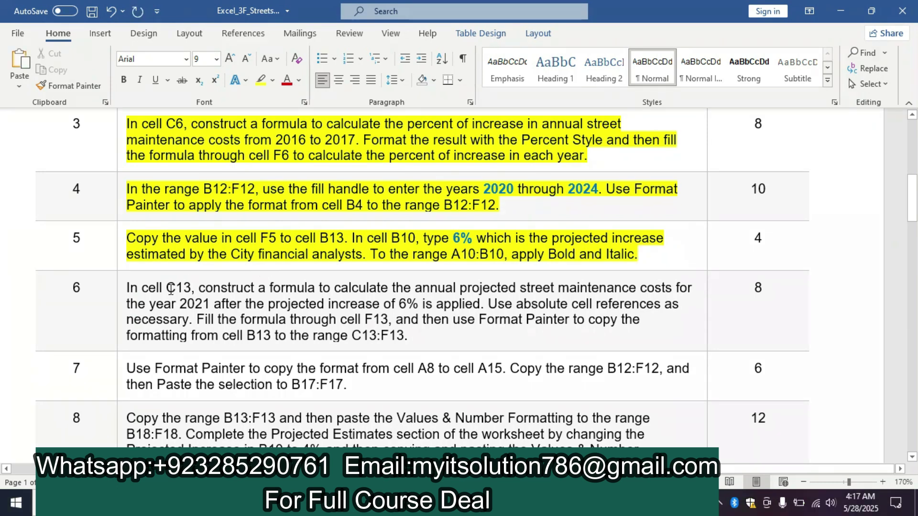
left_click(122, 290)
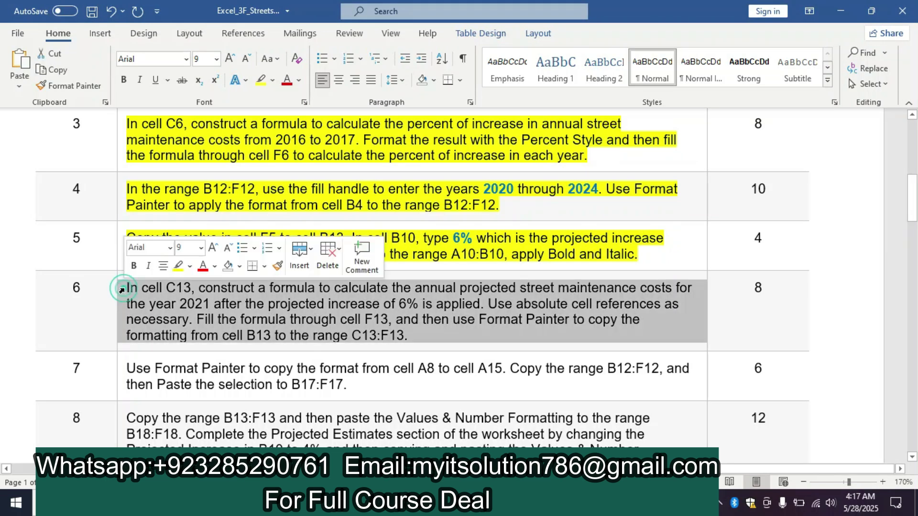
left_click(178, 267)
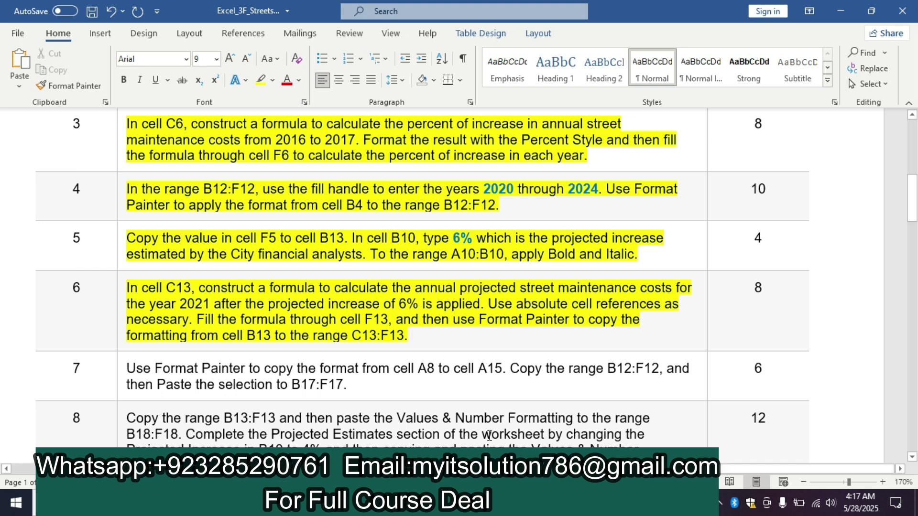
- Switch to Excel and enter the formula =$B13*(1.06)^(COLUMN(C13)-COLUMN($B13)) in cell C13, accepting the proposed bracket correction
key("alt+Tab")
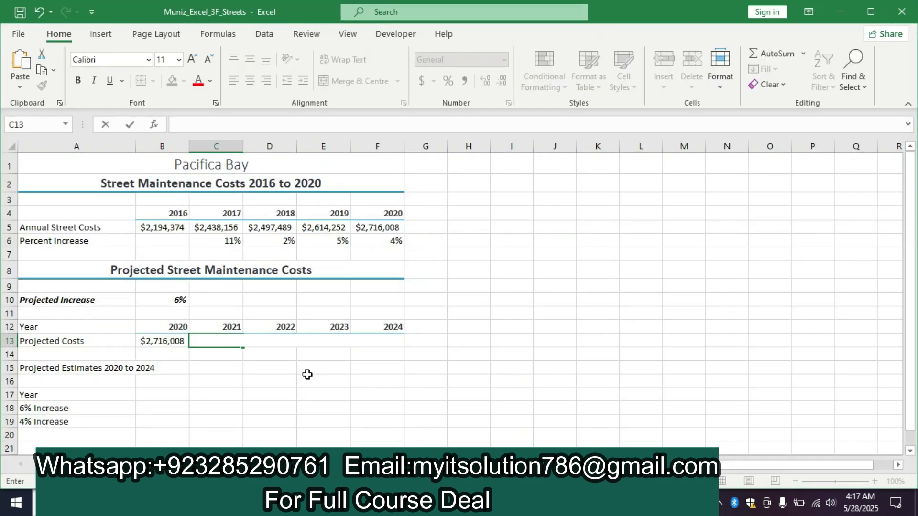
left_click(215, 342)
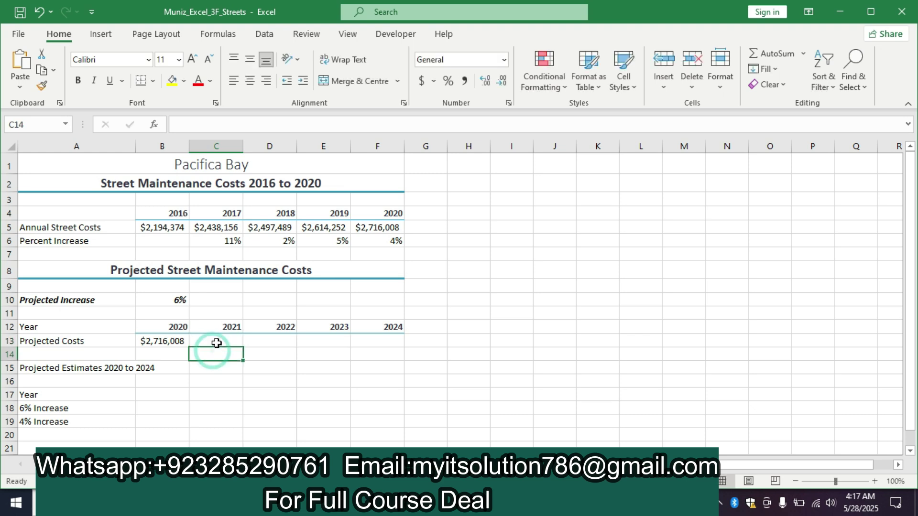
left_click(217, 340)
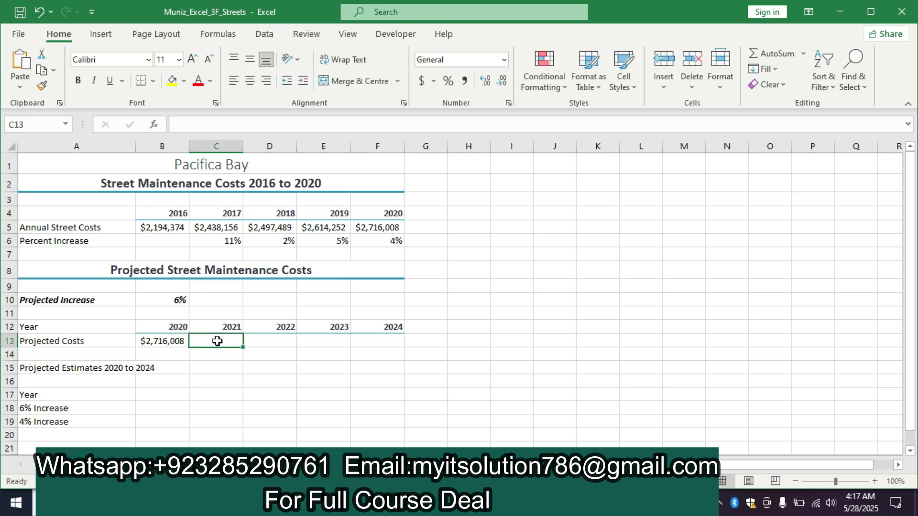
type("=$B13*(1.06)^(COLUMN(C13)-COLUMN($B13)")
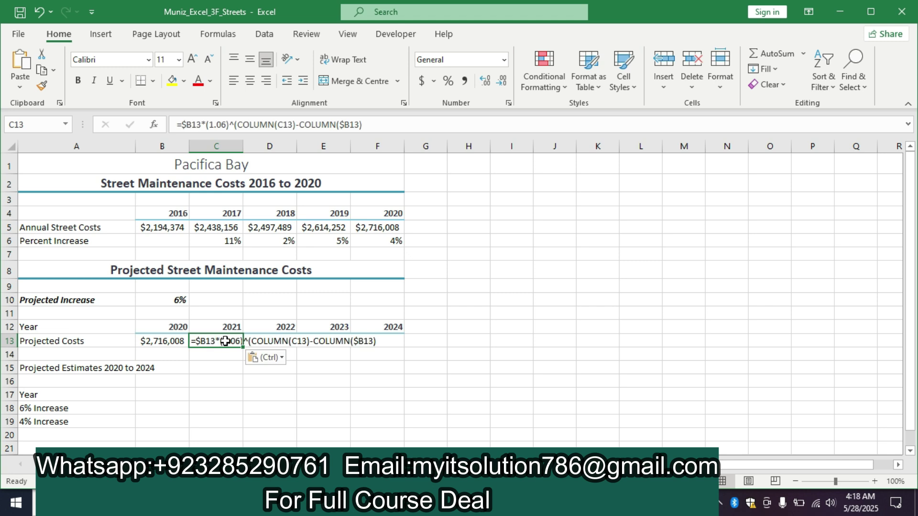
key("Return")
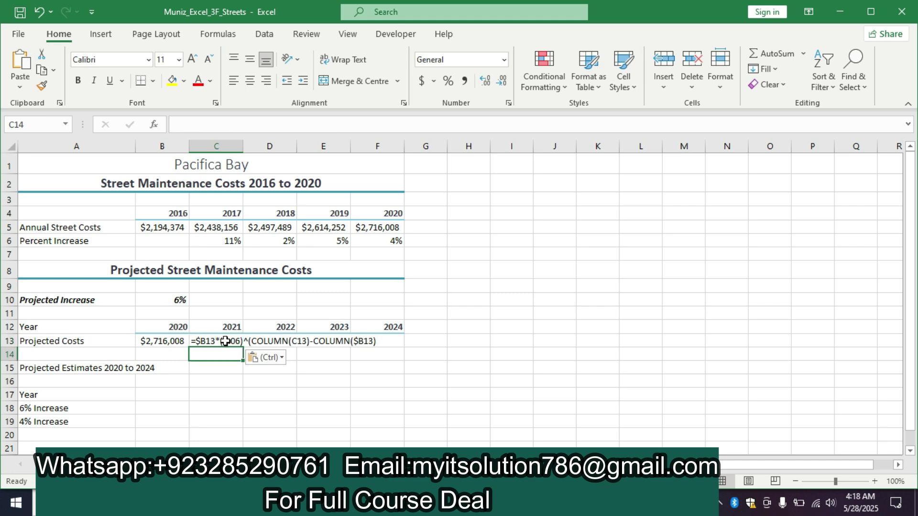
key("Up")
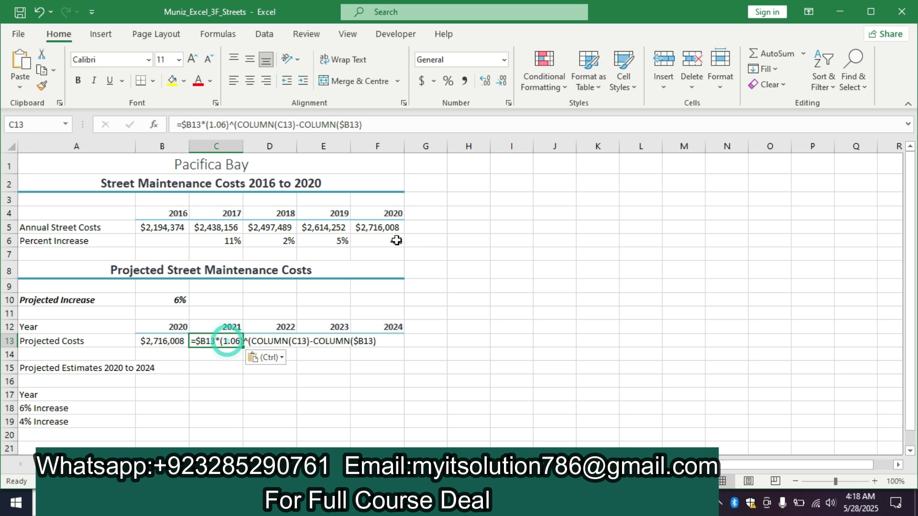
left_click(379, 121)
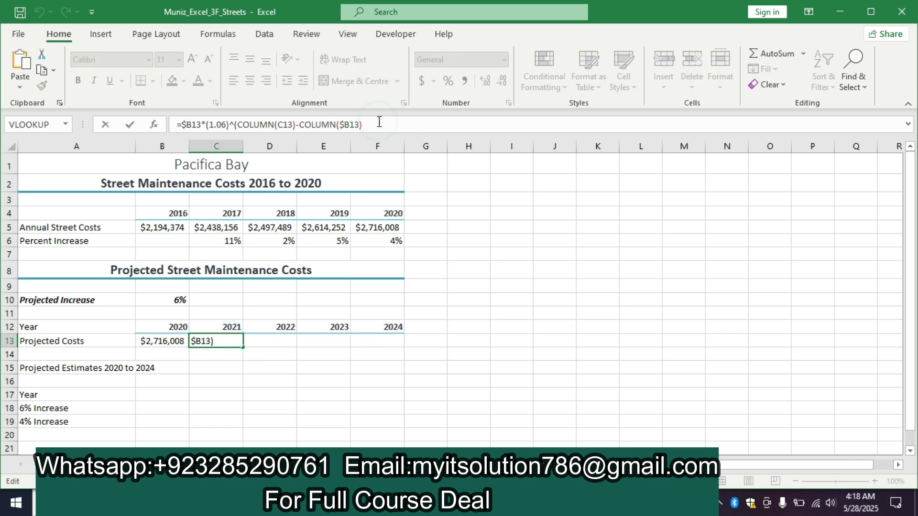
key("Return")
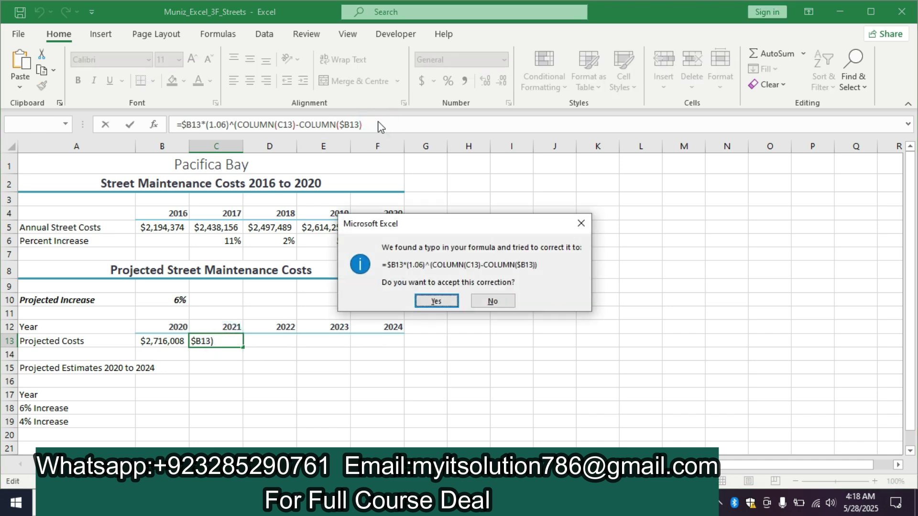
left_click(437, 304)
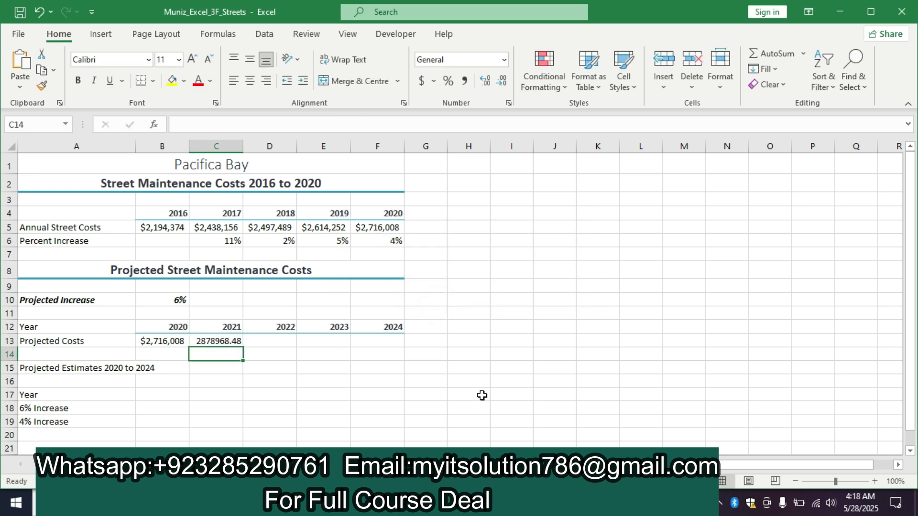
- Fill the projected cost formula from cell C13 through cell F13, checking it against the Word instructions
key("alt+Tab")
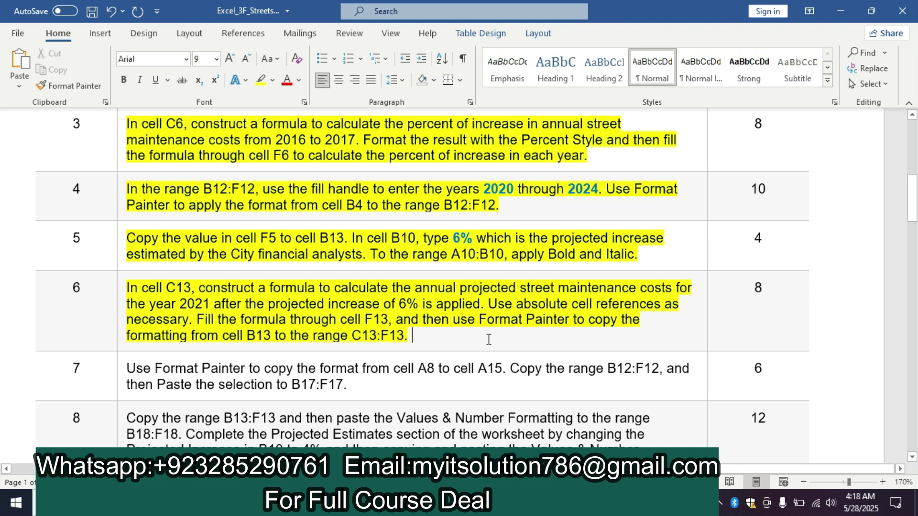
key("alt+Tab")
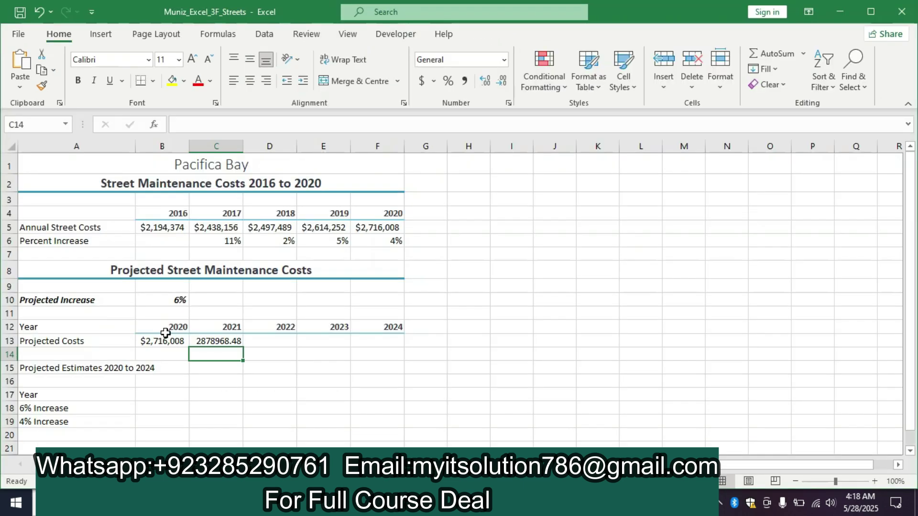
left_click(223, 349)
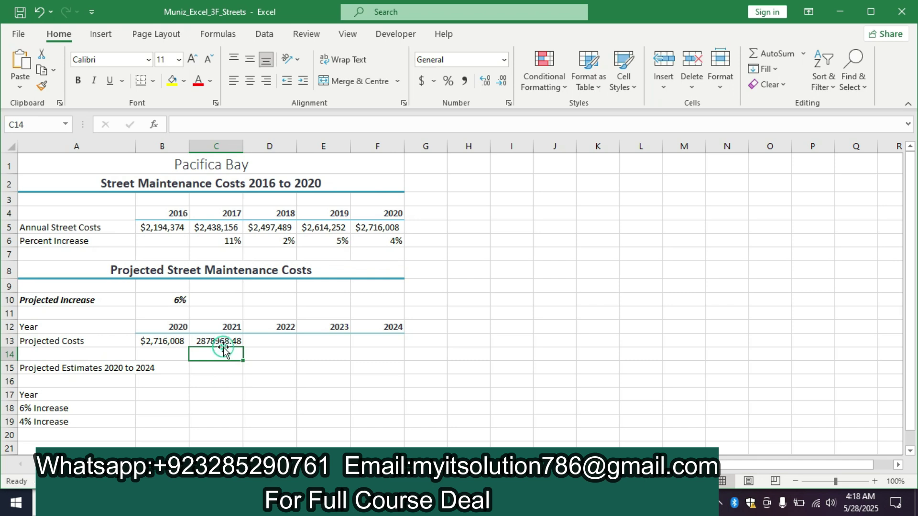
left_click(224, 340)
left_click_drag(244, 348, 393, 344)
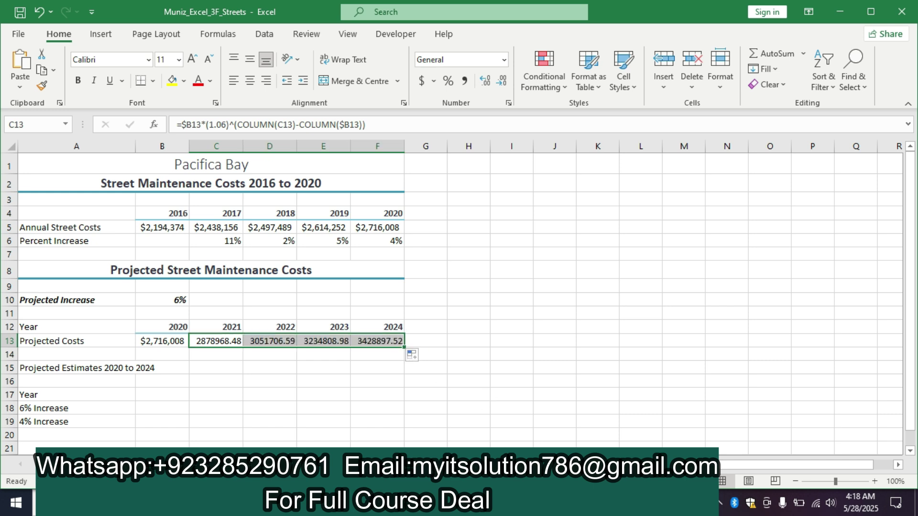
key("alt+Tab")
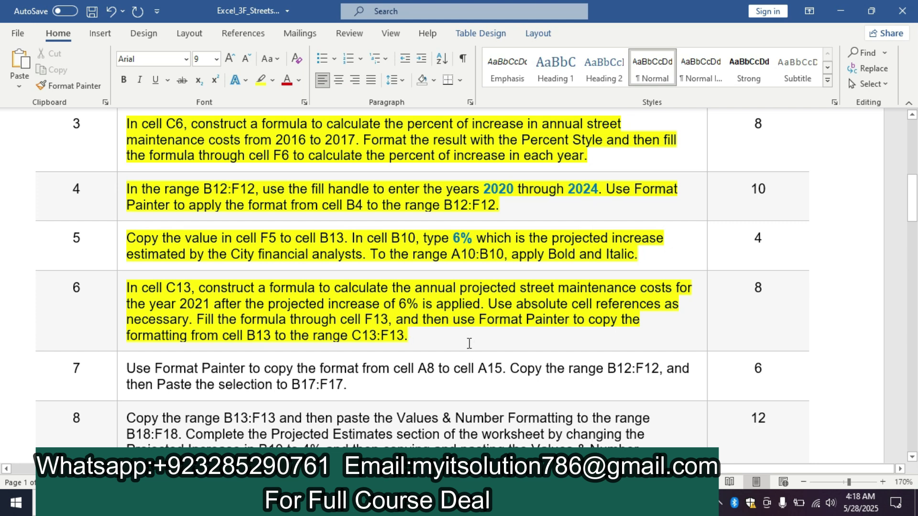
- Switch to Excel and copy the formatting of cell B13 to the range C13:F13 with Format Painter
left_click(508, 503)
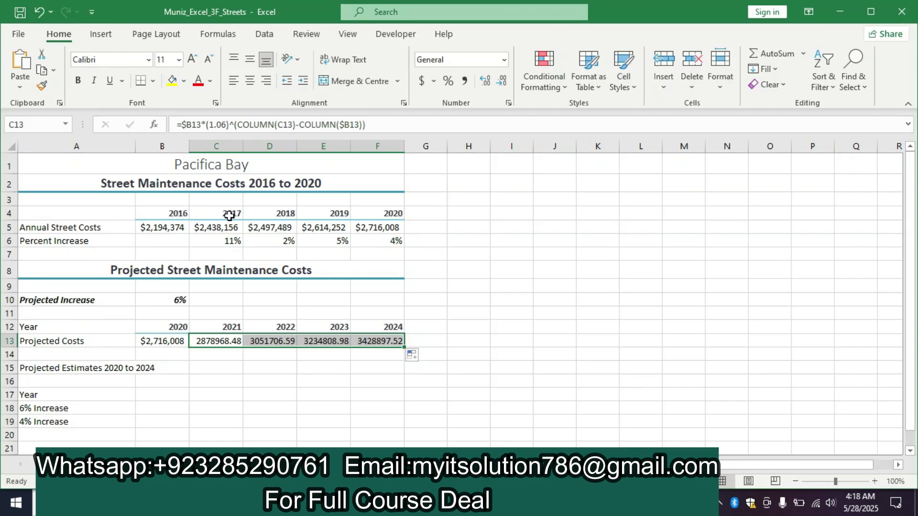
left_click(165, 341)
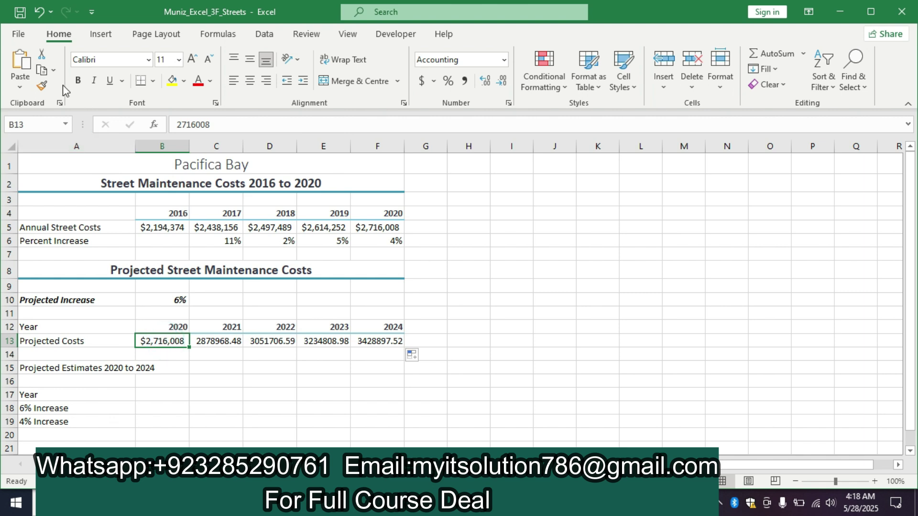
left_click(42, 86)
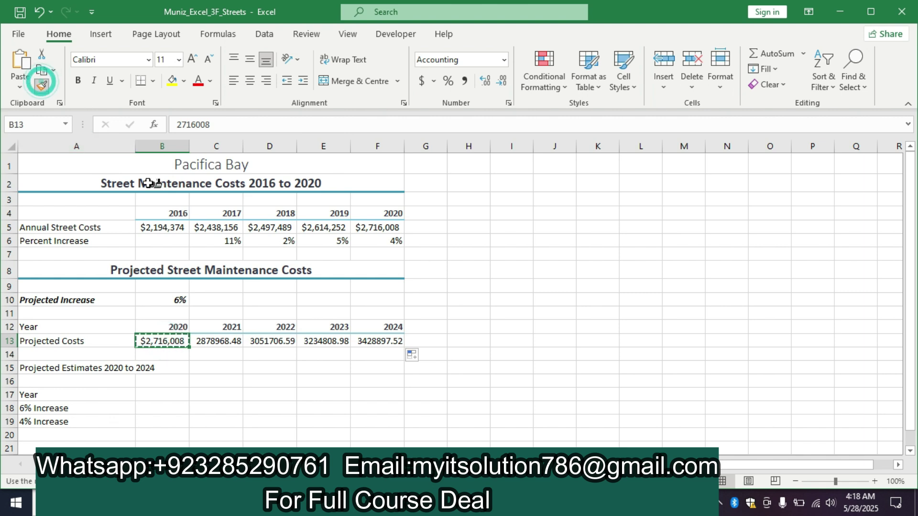
left_click_drag(212, 337, 376, 343)
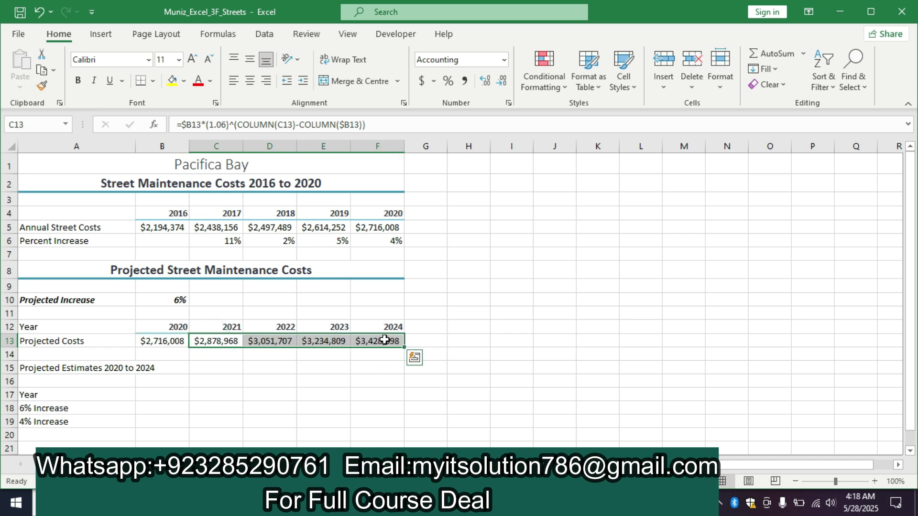
left_click(566, 320)
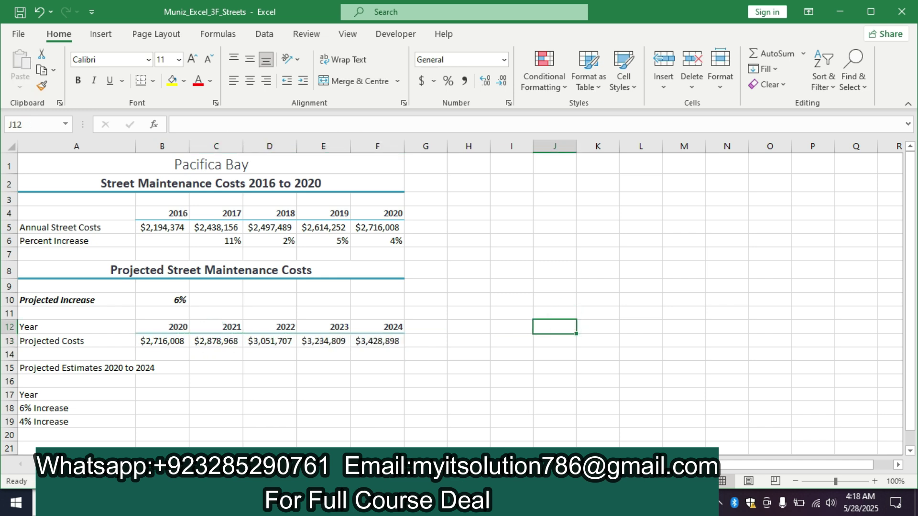
- Switch to the Word instructions and highlight the text of step 7 in yellow
left_click(474, 502)
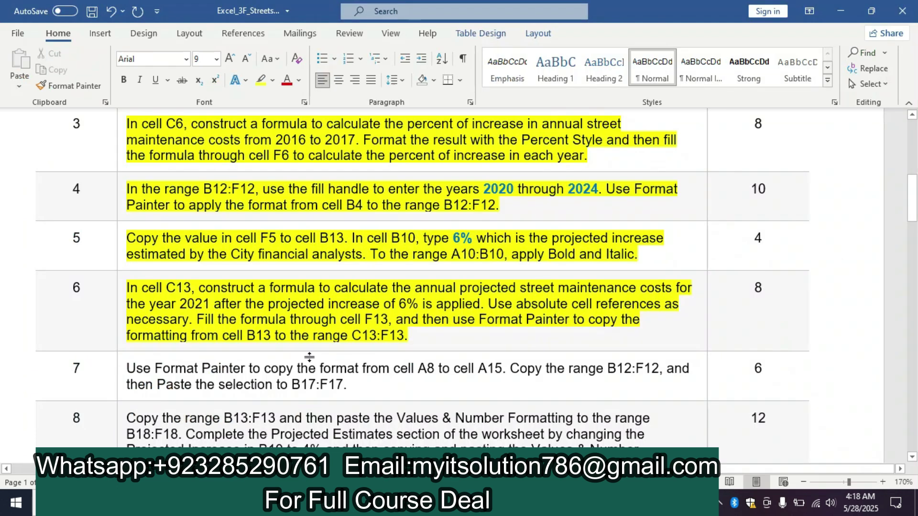
left_click_drag(911, 202, 913, 227)
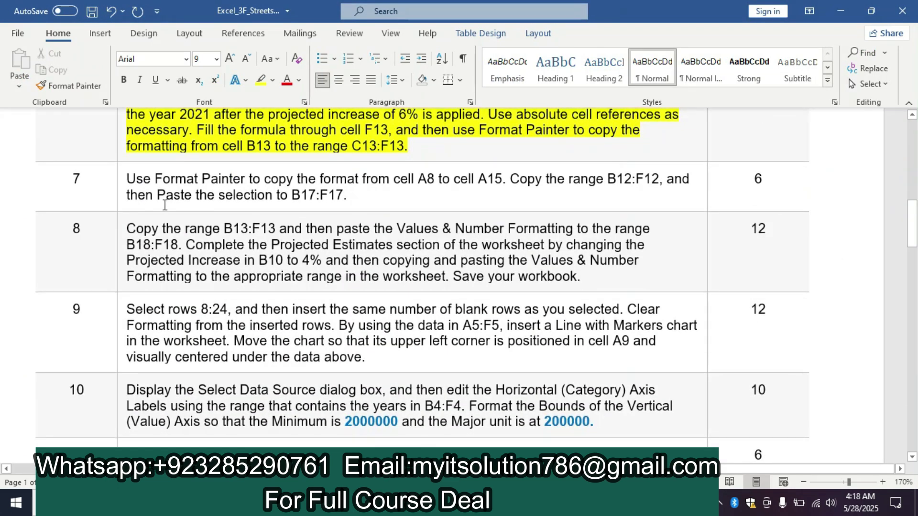
left_click(121, 185)
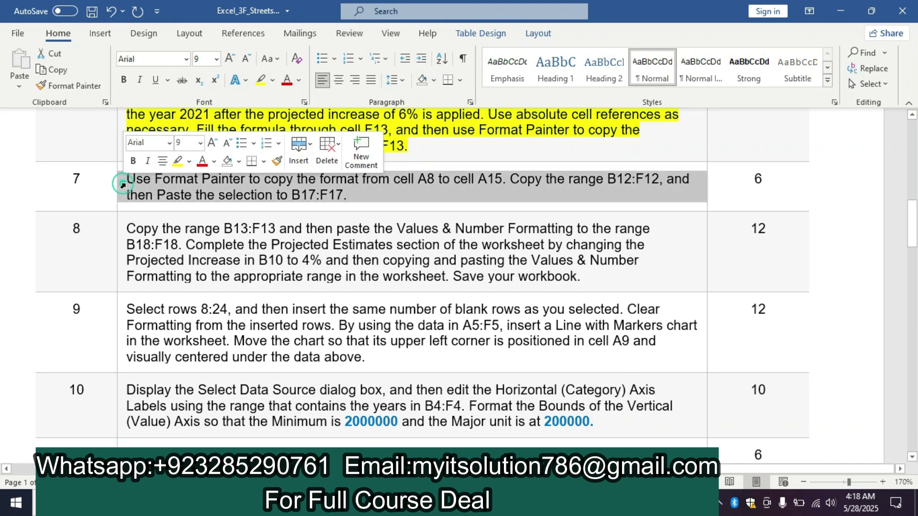
left_click(179, 155)
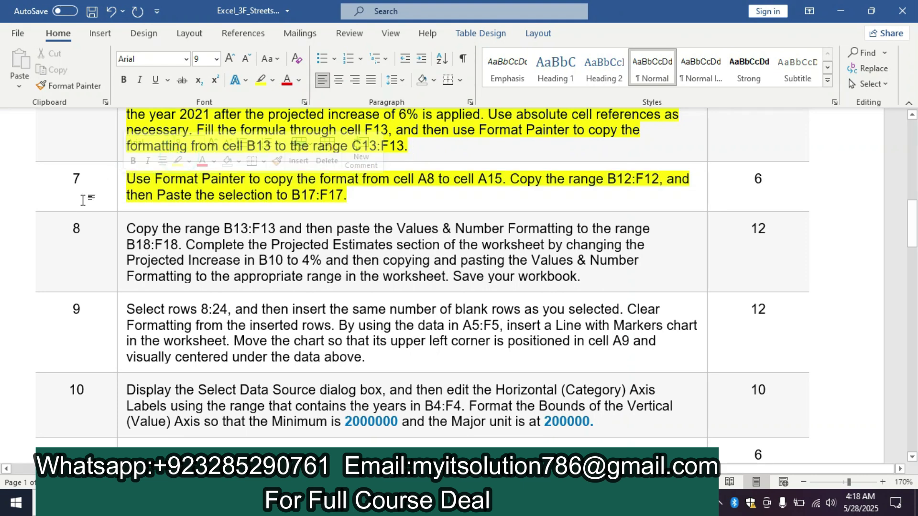